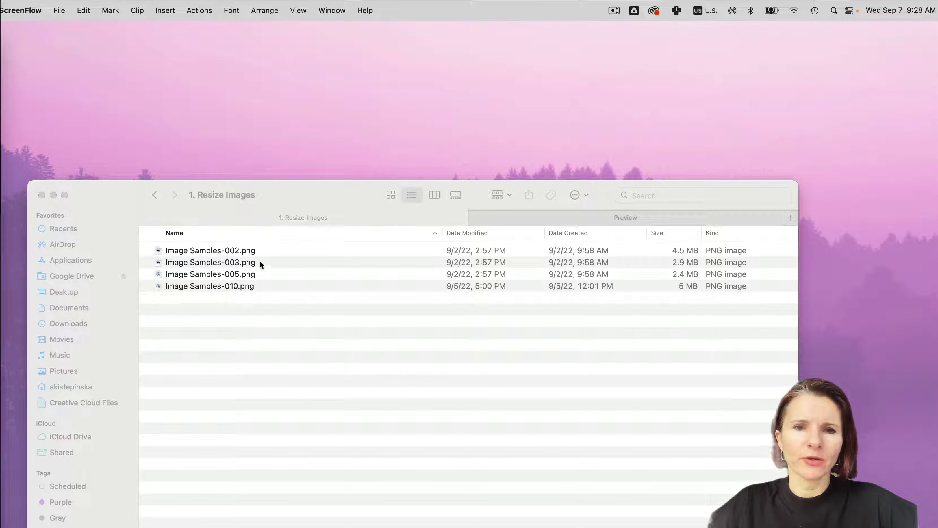
Select Image Samples-002.png in the '1. Resize Images' Finder folder.
{"action": "left_click", "coordinate": [259, 304]}
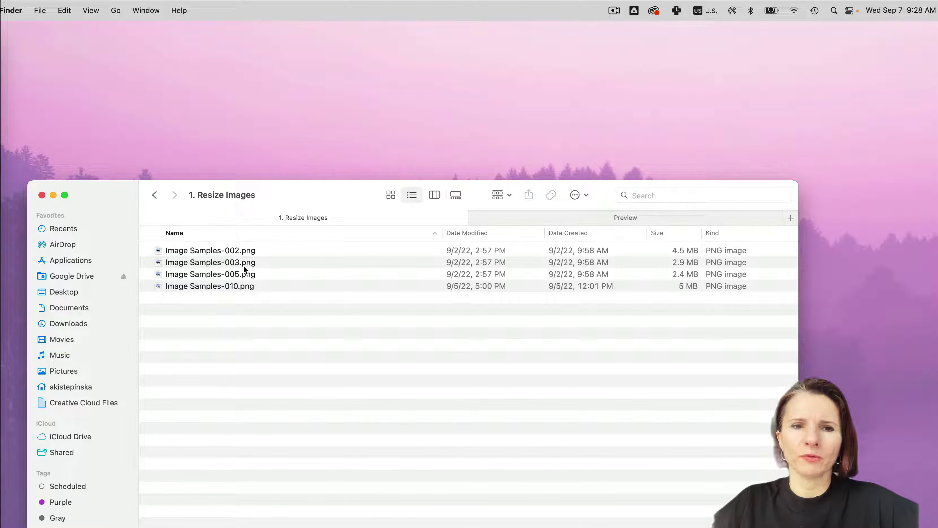
{"action": "left_click", "coordinate": [248, 251]}
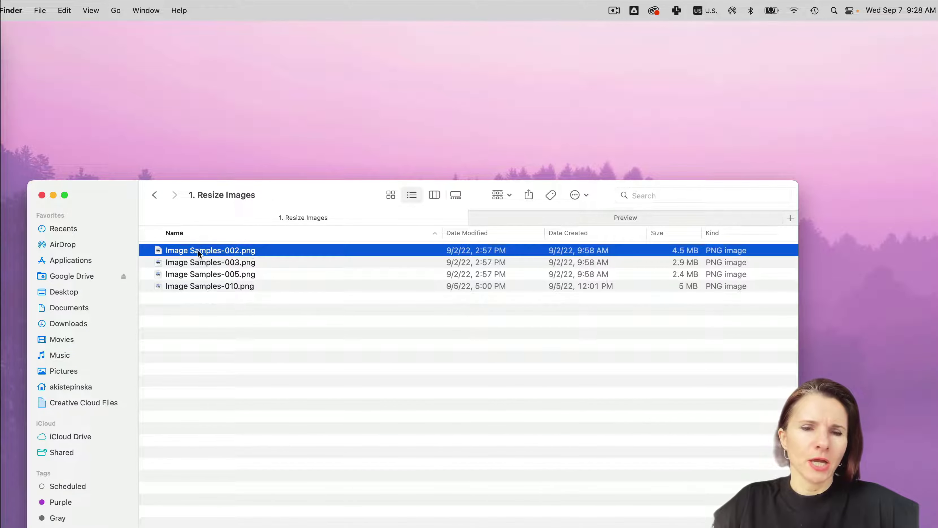
Open the world map in Preview, show the markup tools, and check its 4.5 MB size in Finder.
{"action": "double_click", "coordinate": [160, 252]}
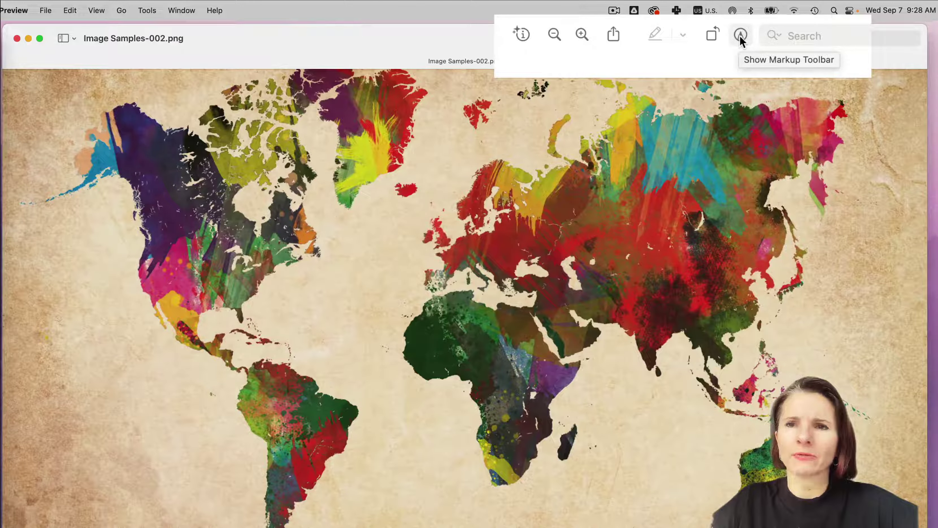
{"action": "left_click", "coordinate": [739, 35]}
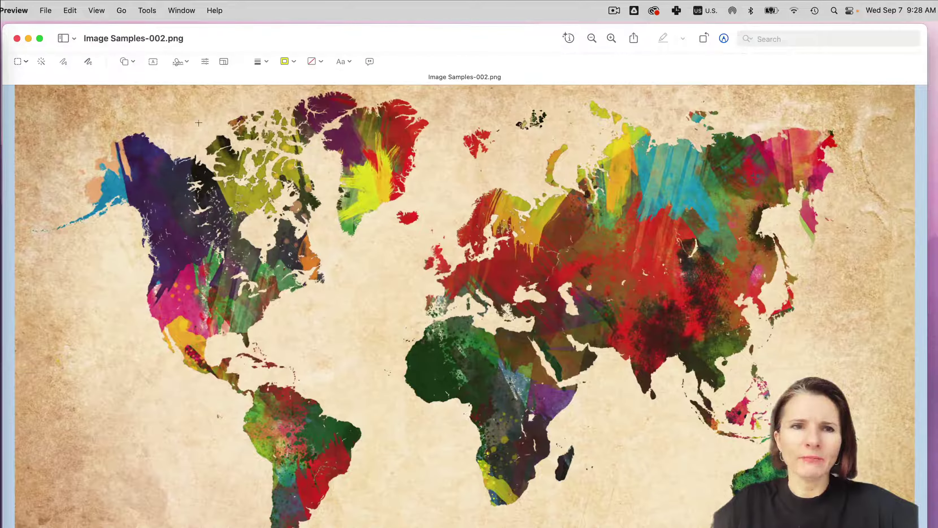
{"action": "left_click", "coordinate": [7, 52]}
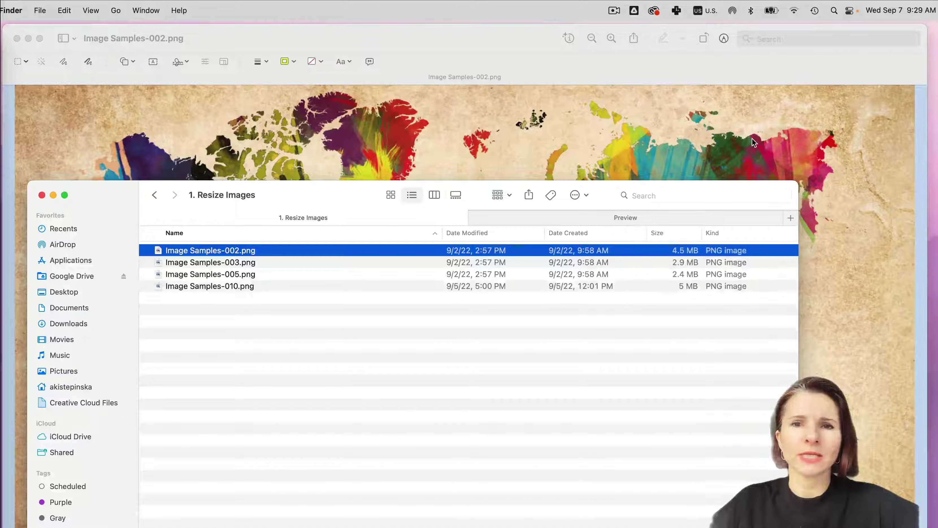
Bring up Adjust Size for the map, showing 1920 × 1080 pixels at 96 pixels/inch.
{"action": "left_click", "coordinate": [752, 139]}
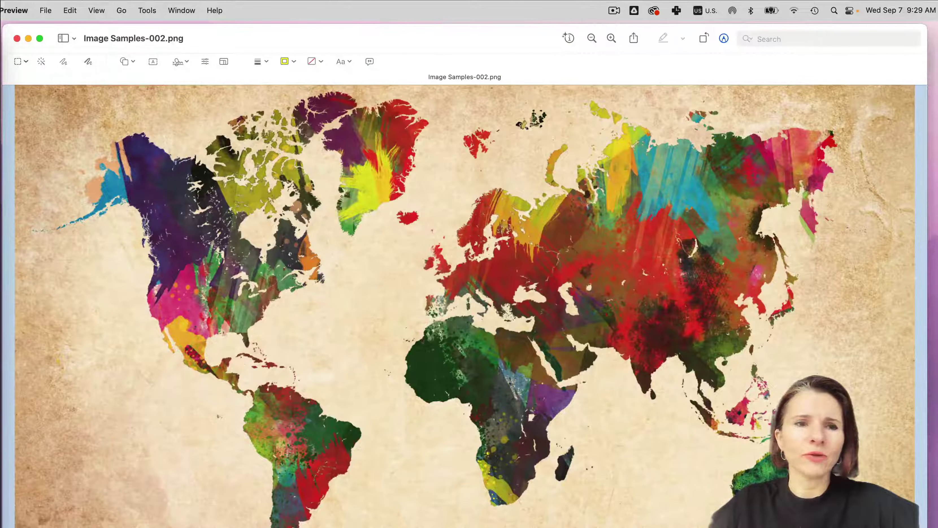
{"action": "left_click", "coordinate": [147, 11]}
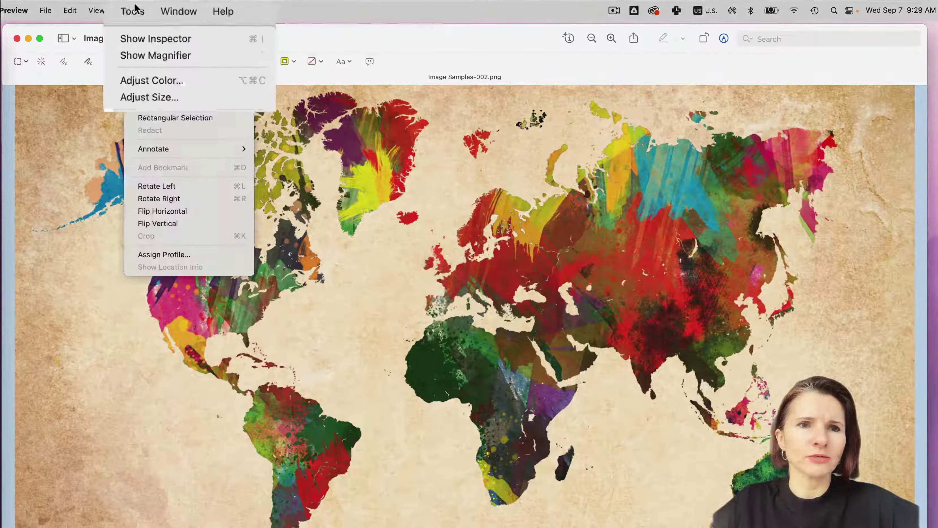
{"action": "left_click", "coordinate": [147, 101]}
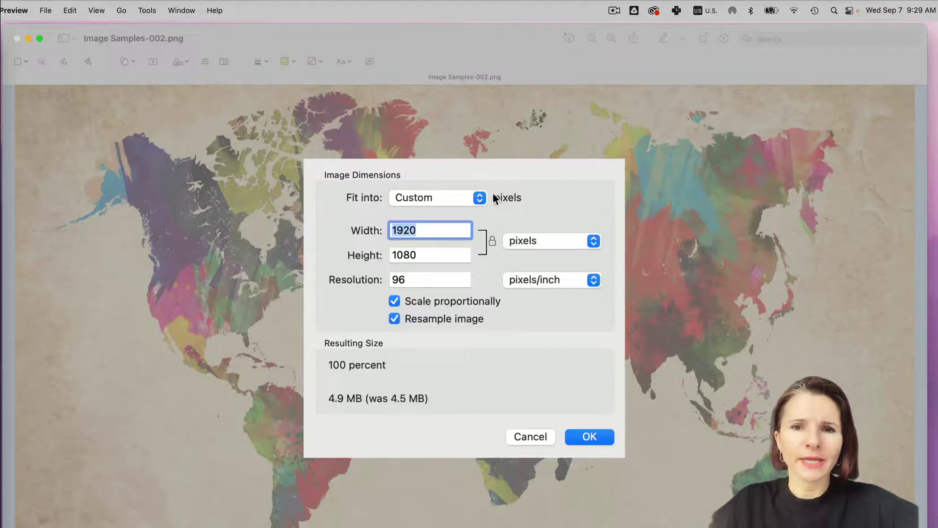
{"action": "left_click", "coordinate": [481, 198]}
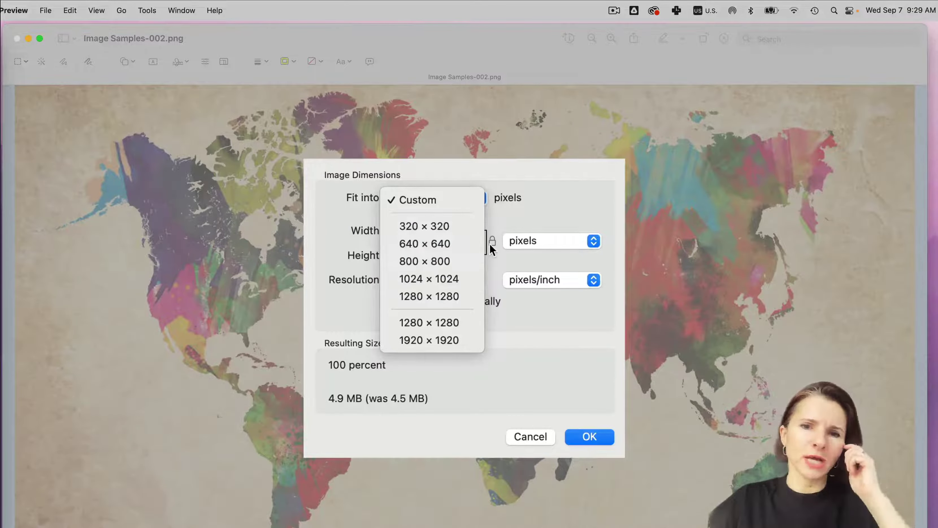
{"action": "left_click", "coordinate": [540, 180]}
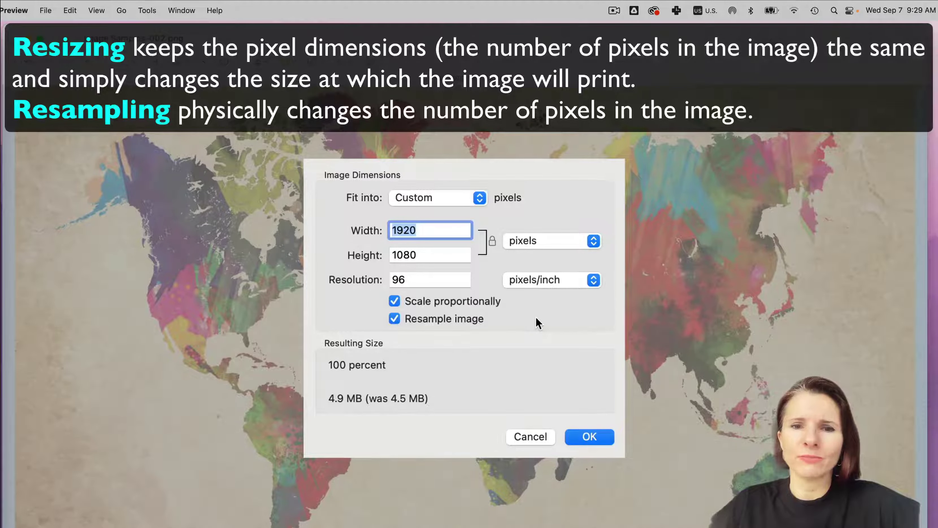
Turn resampling off and back on, viewing the map's size as 20 × 11.25 inches.
{"action": "left_click", "coordinate": [395, 319]}
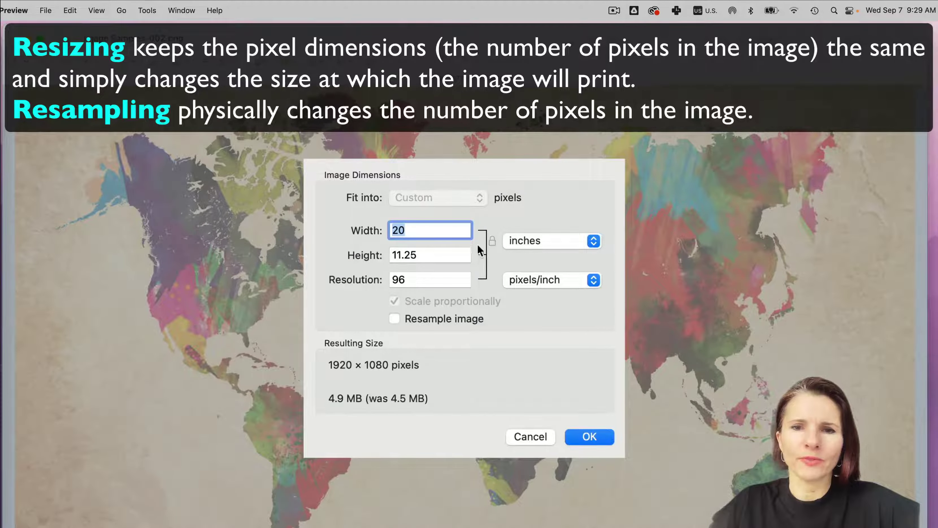
{"action": "left_click", "coordinate": [597, 237]}
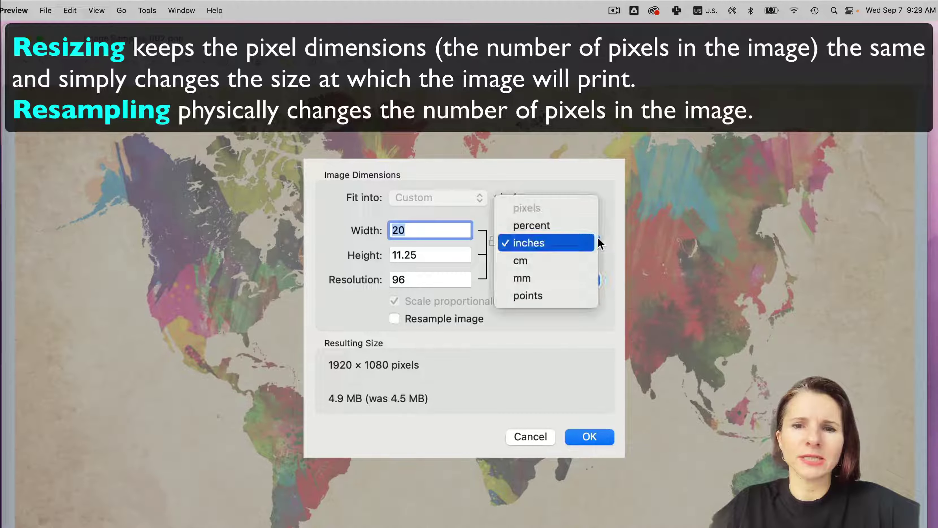
{"action": "left_click", "coordinate": [583, 241]}
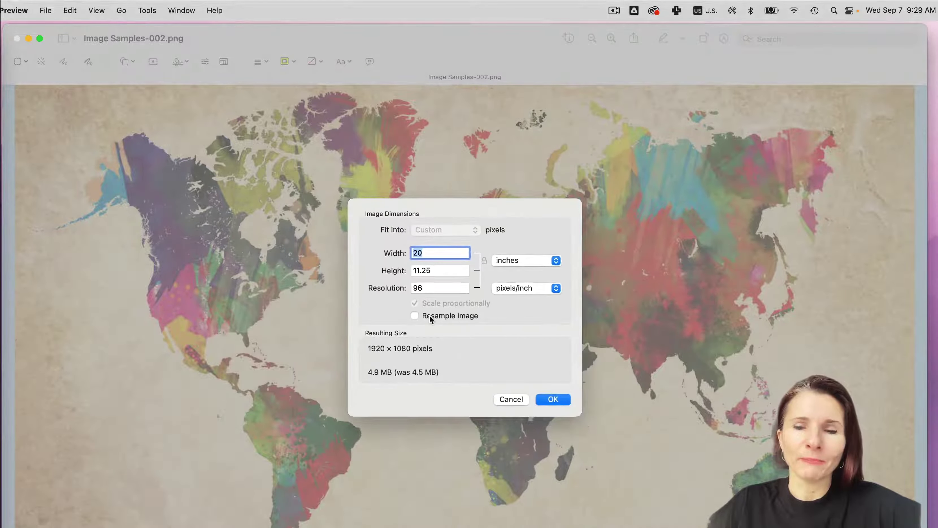
{"action": "left_click", "coordinate": [429, 315]}
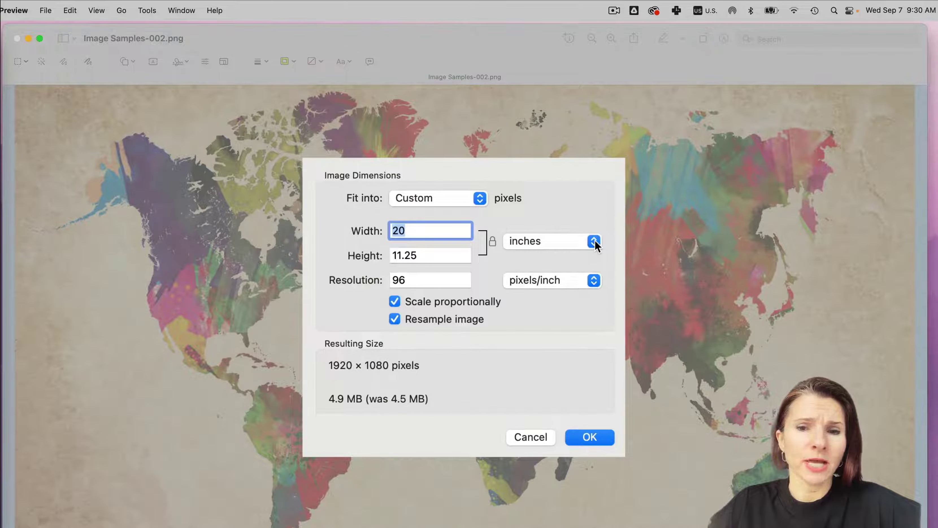
Switch units to pixels and fit the map within 1280 × 1280, giving 1280 × 720.
{"action": "left_click", "coordinate": [479, 197]}
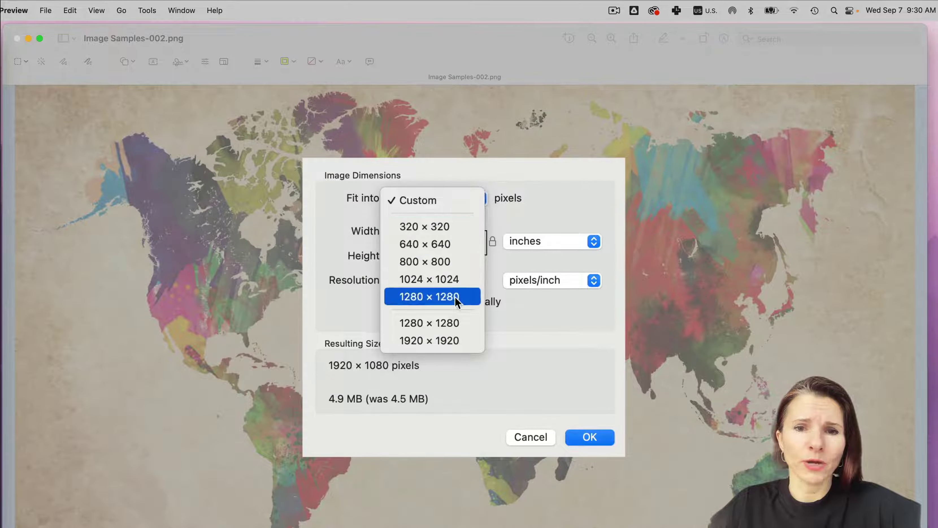
{"action": "key", "text": "Escape"}
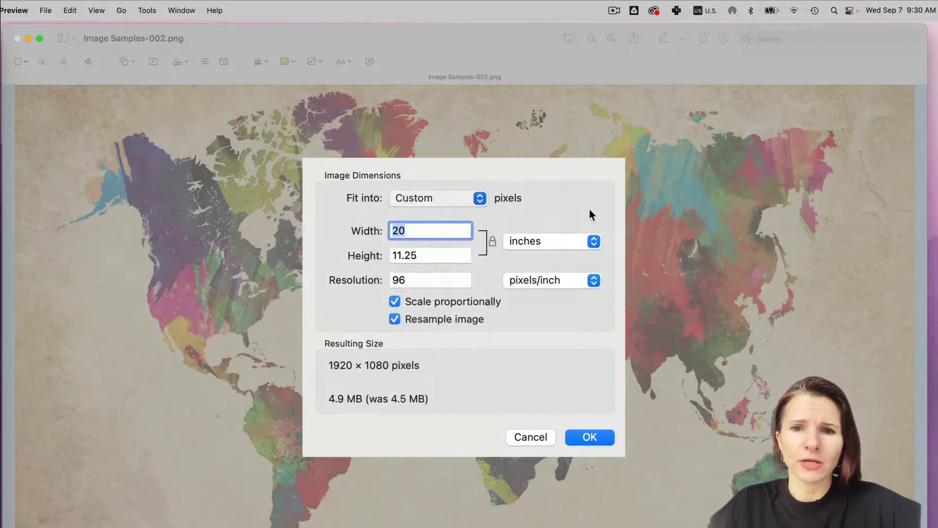
{"action": "left_click", "coordinate": [593, 241]}
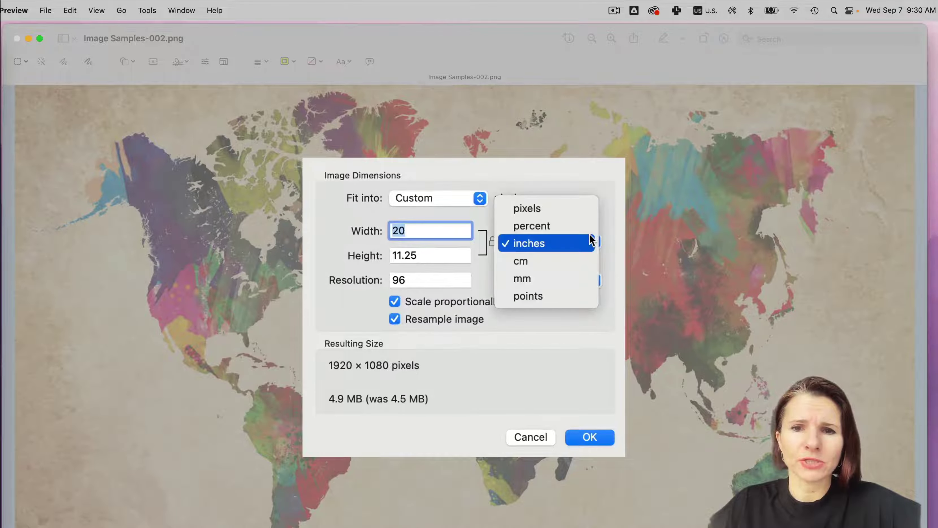
{"action": "left_click", "coordinate": [570, 209]}
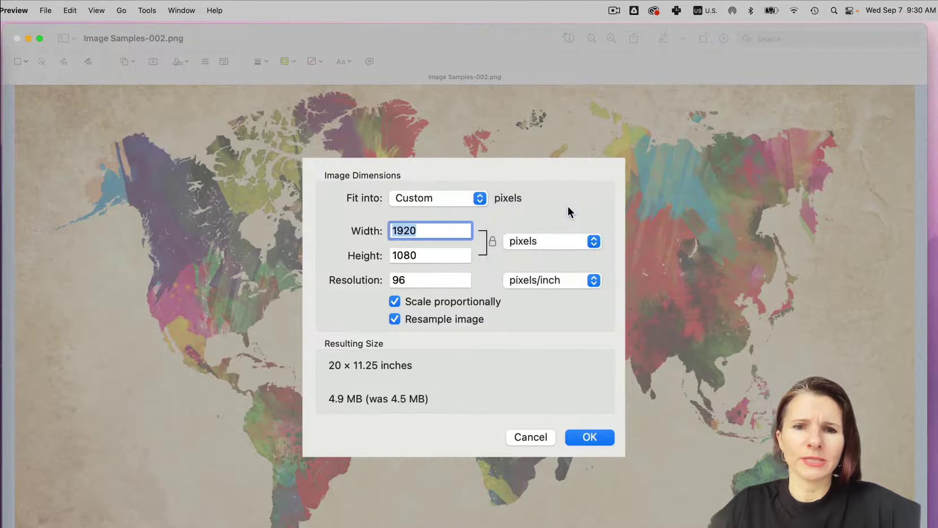
{"action": "left_click", "coordinate": [483, 193]}
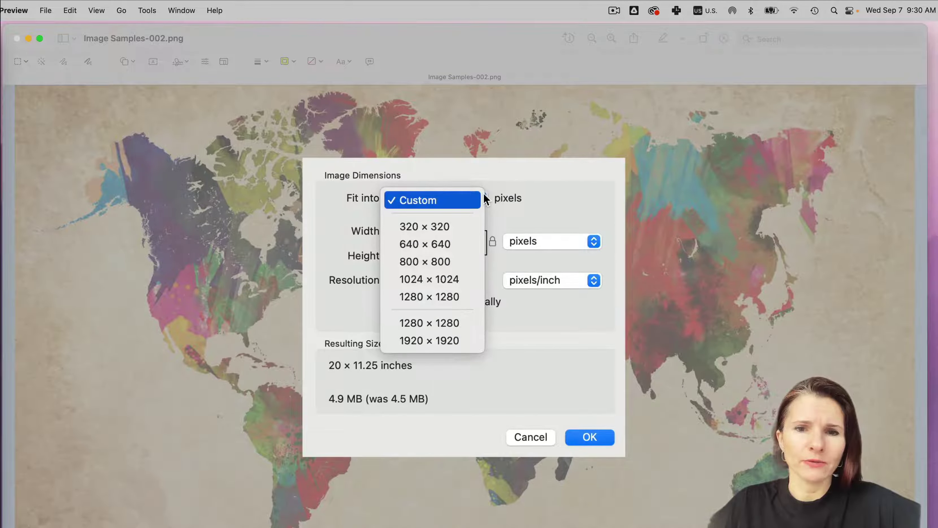
{"action": "left_click", "coordinate": [455, 324]}
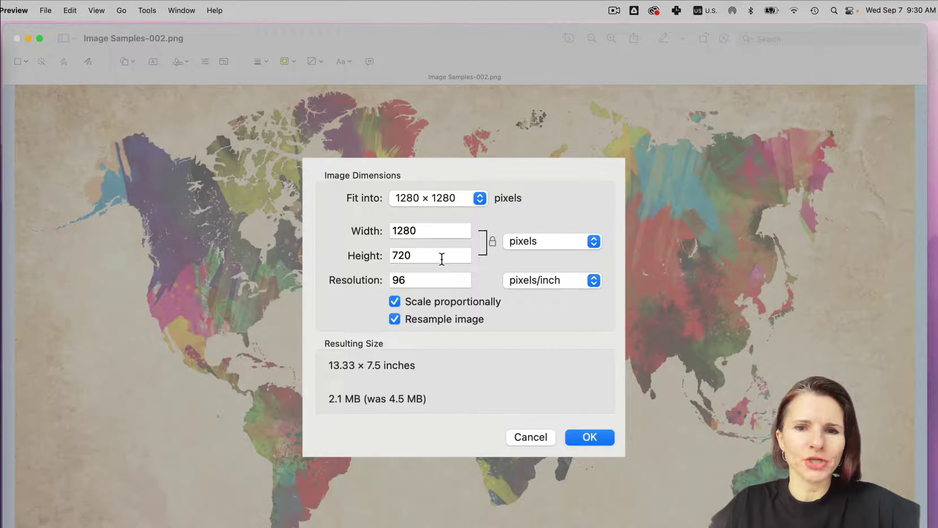
Resize the map to 1100 × 619 pixels at 72 pixels/inch.
{"action": "double_click", "coordinate": [419, 280]}
{"action": "type", "text": "72"}
{"action": "left_click", "coordinate": [434, 231]}
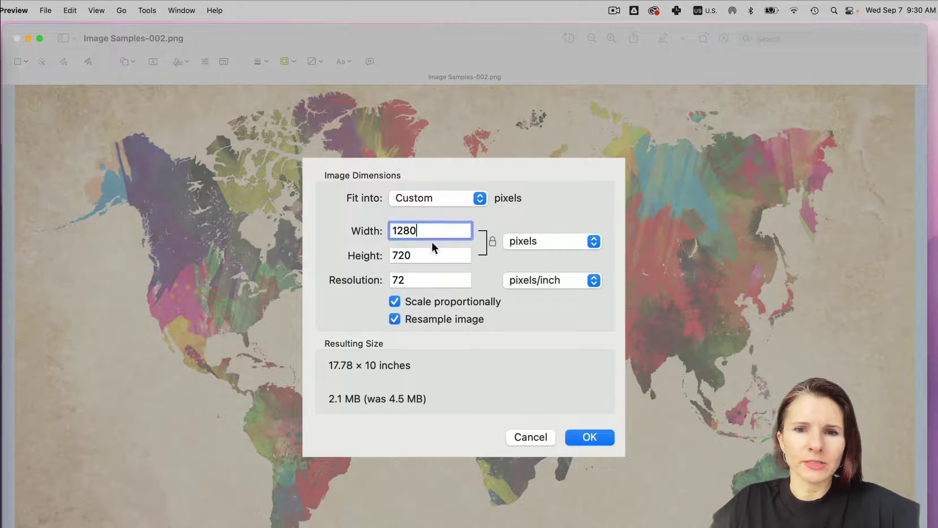
{"action": "left_click_drag", "start_coordinate": [461, 223], "coordinate": [388, 226]}
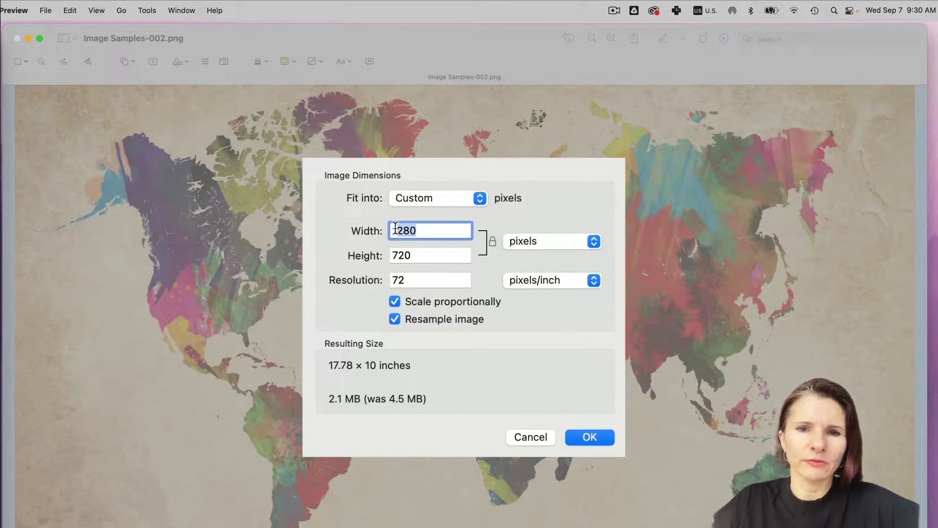
{"action": "type", "text": "1100"}
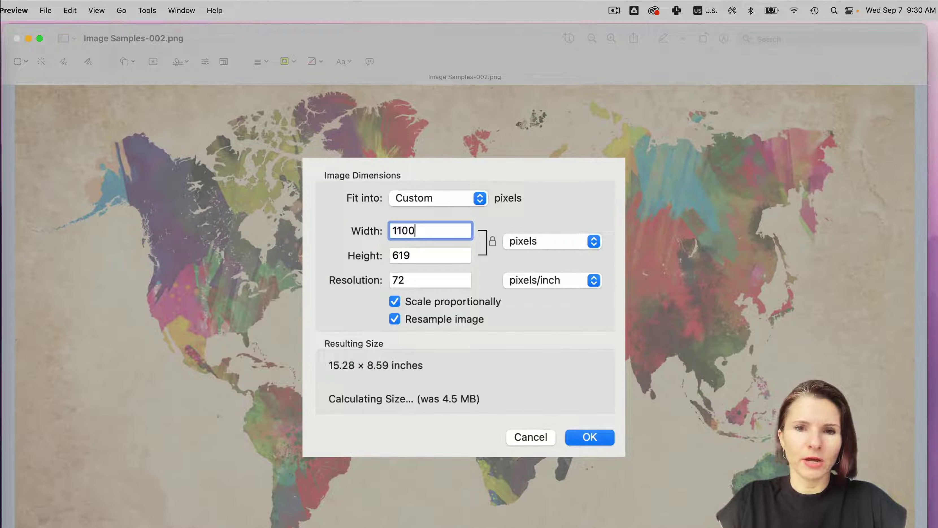
{"action": "left_click", "coordinate": [421, 255]}
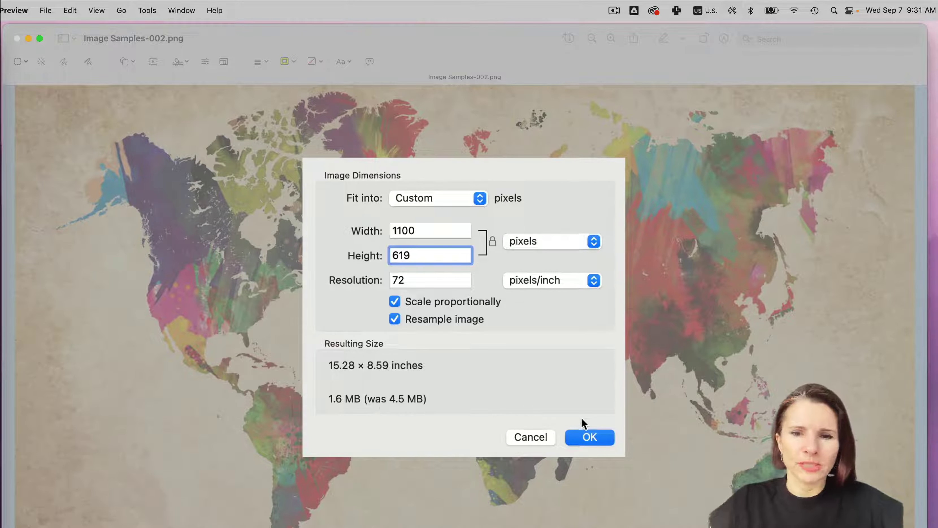
{"action": "left_click", "coordinate": [591, 436]}
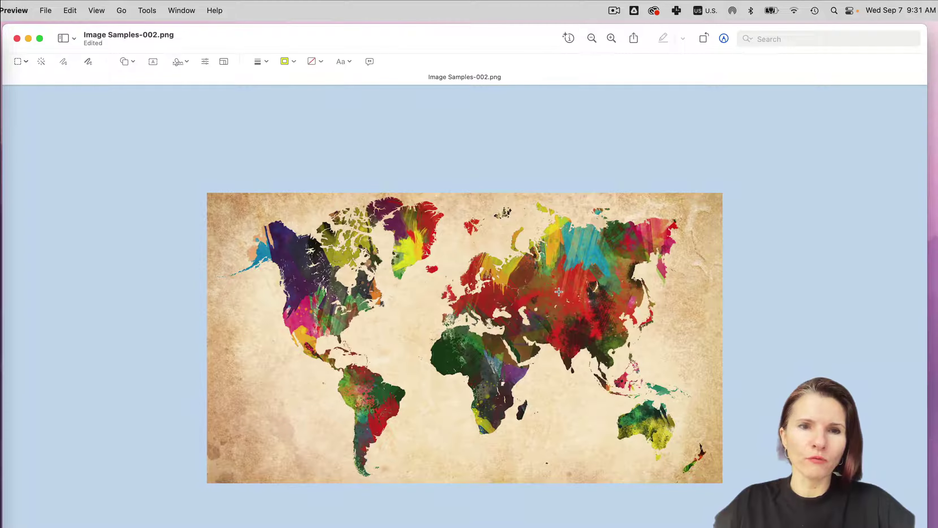
Save the resized map and close it, returning to the Finder folder.
{"action": "key", "text": "super+s"}
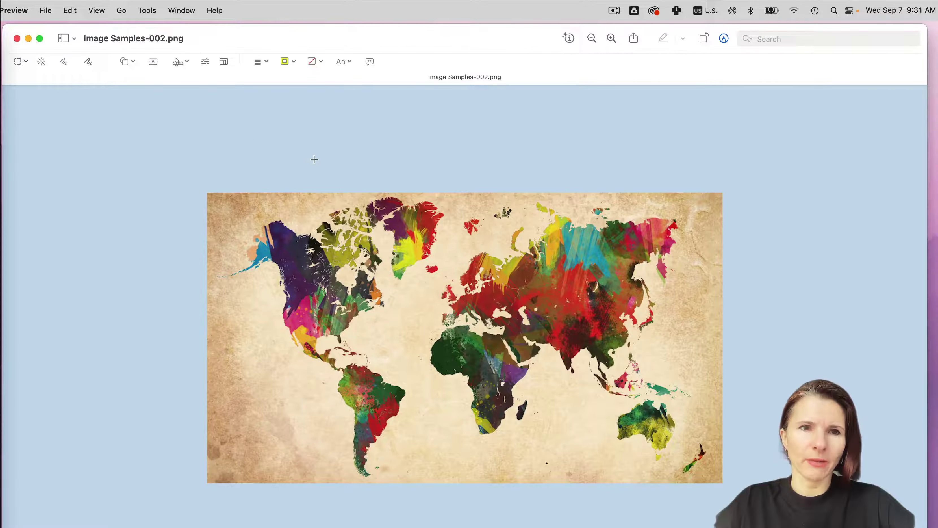
{"action": "left_click", "coordinate": [17, 39]}
{"action": "left_click", "coordinate": [406, 320]}
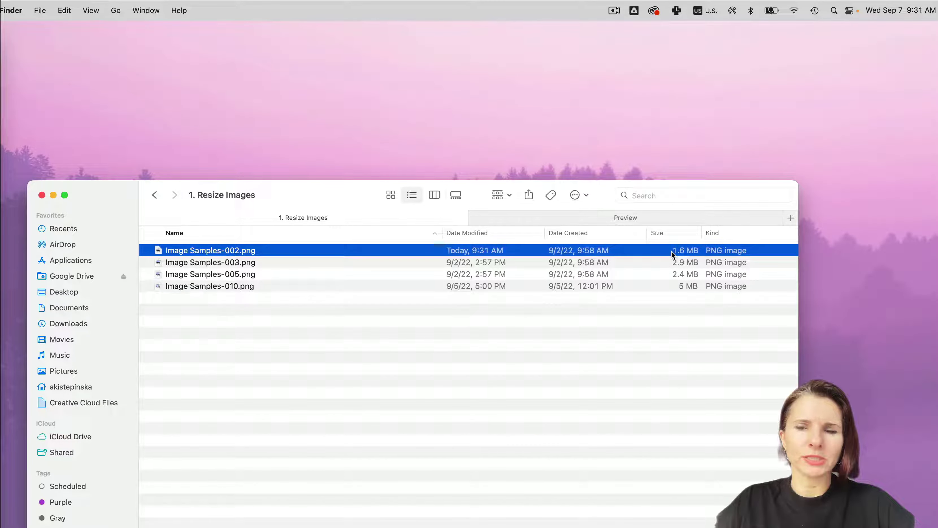
Open Image Samples-003, -005 and -010 together in Preview and select all three.
{"action": "left_click", "coordinate": [224, 263]}
{"action": "left_click", "coordinate": [219, 285], "text": "shift"}
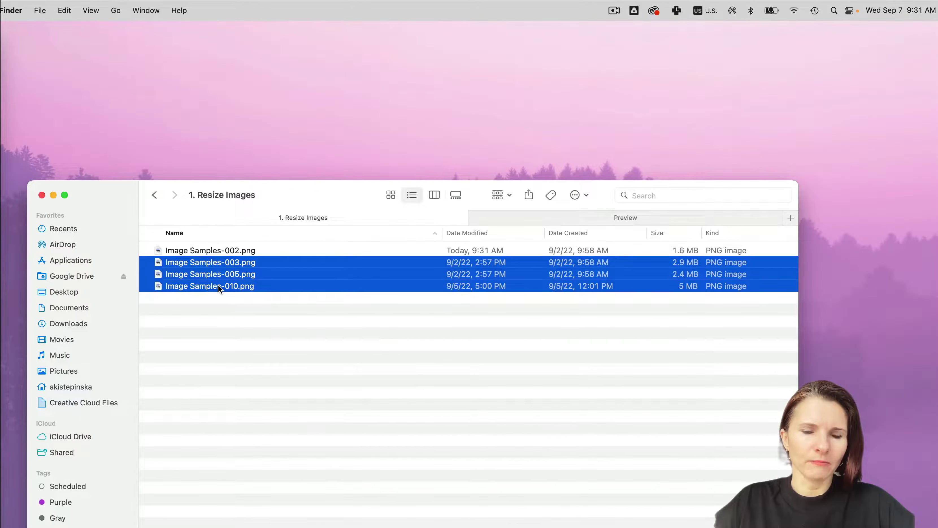
{"action": "double_click", "coordinate": [219, 285]}
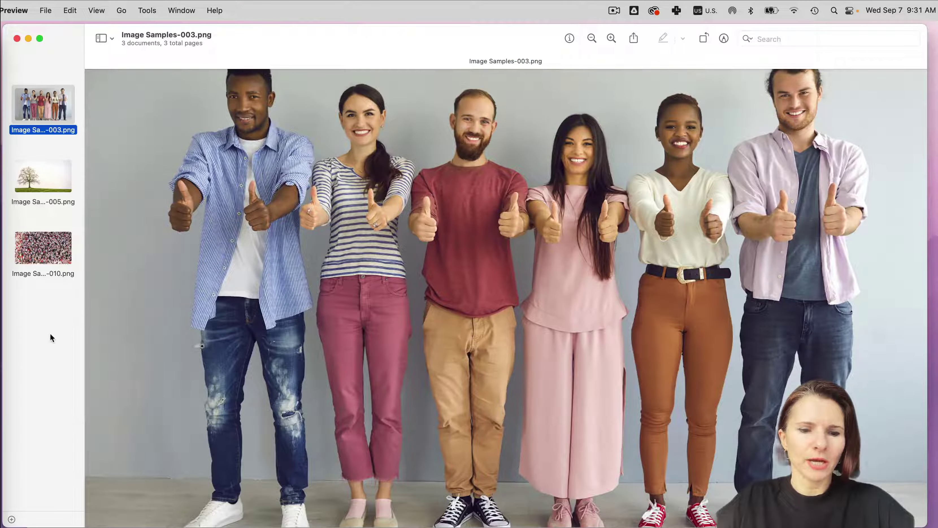
{"action": "key", "text": "super+a"}
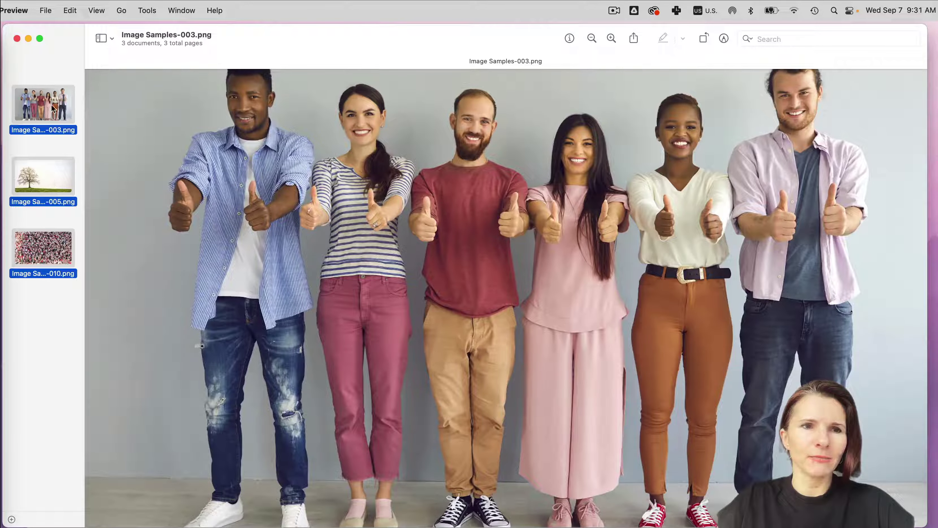
Resize all three photos to 1080 pixels wide, proportionally, and save.
{"action": "left_click", "coordinate": [145, 11]}
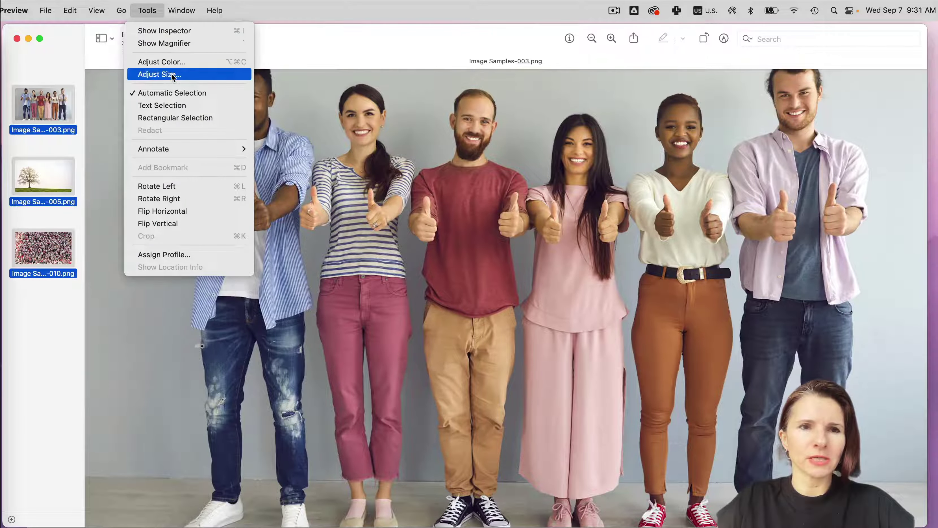
{"action": "left_click", "coordinate": [160, 75]}
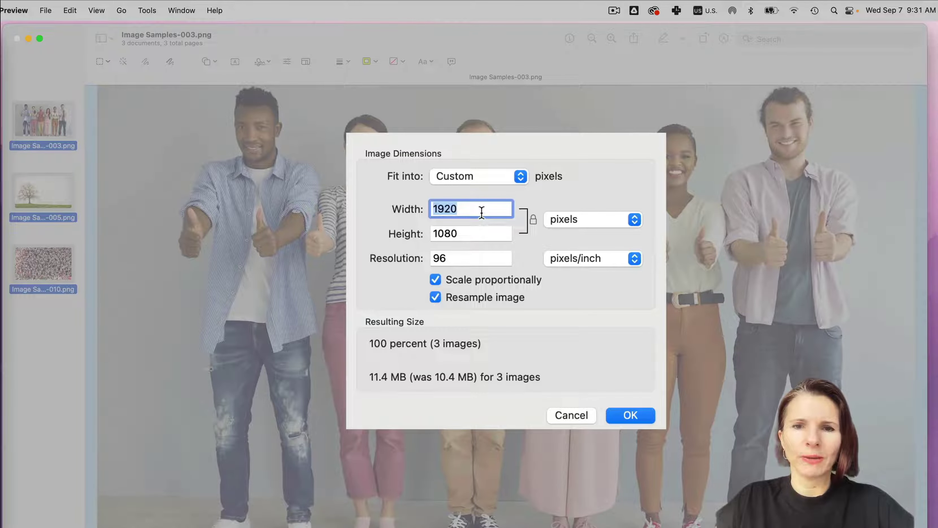
{"action": "type", "text": "100"}
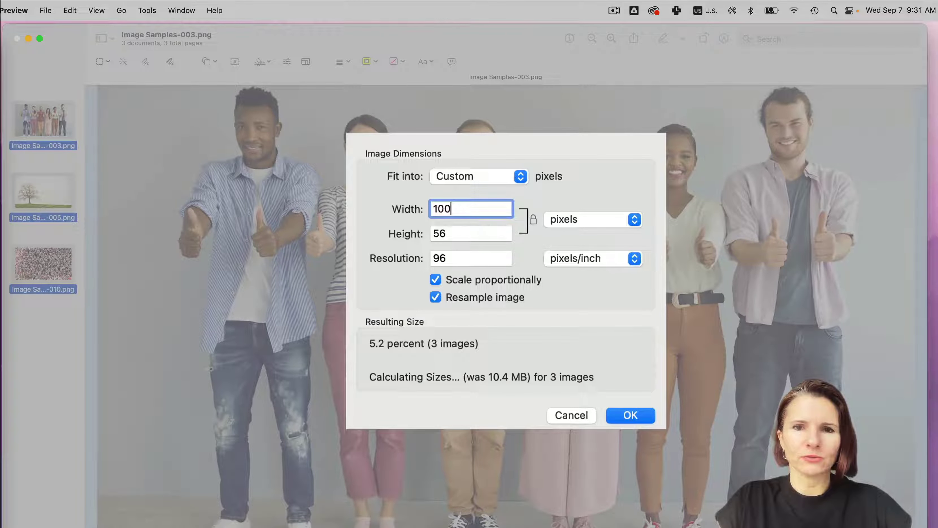
{"action": "key", "text": "BackSpace"}
{"action": "type", "text": "80"}
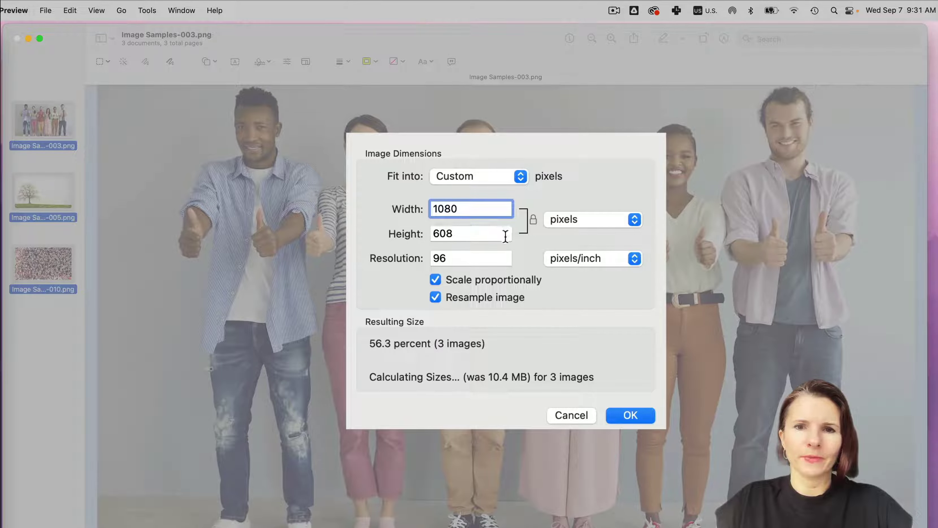
{"action": "left_click", "coordinate": [630, 415]}
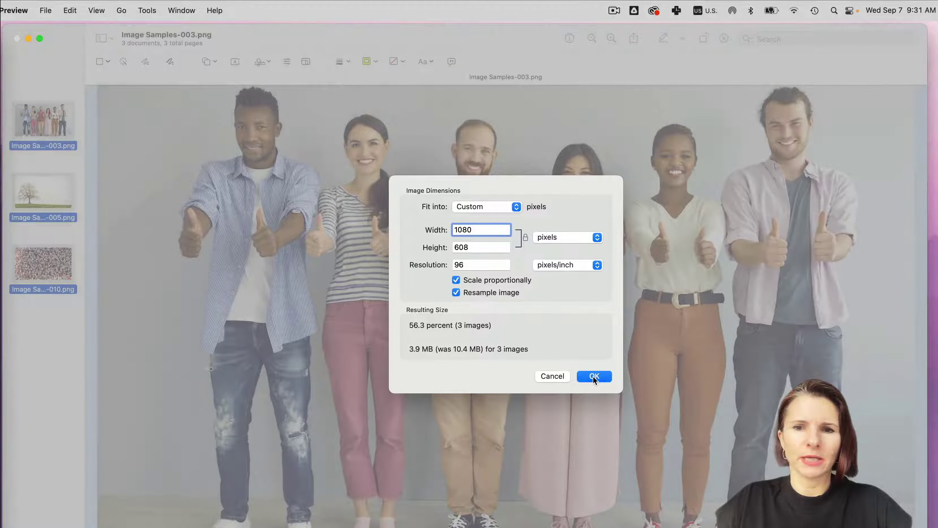
{"action": "key", "text": "super+s"}
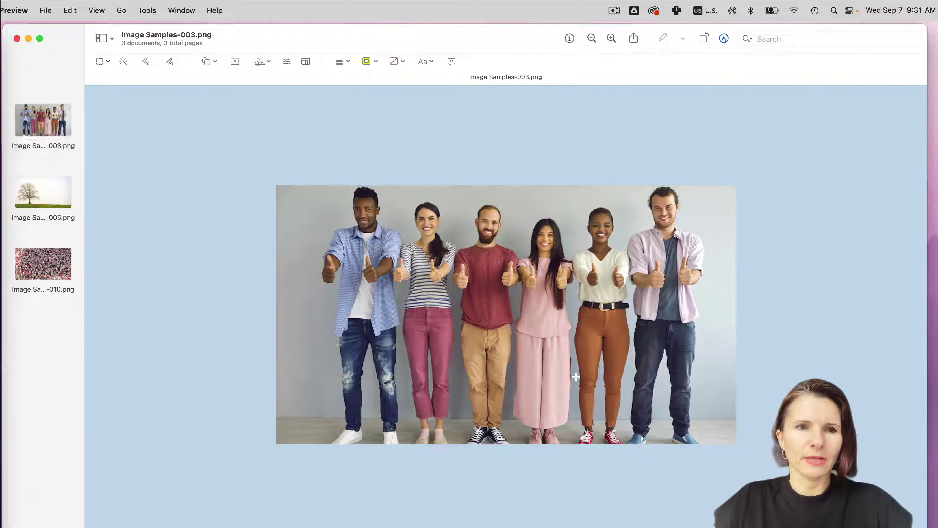
Compare the new file sizes in Finder and save the resized tree image 005.
{"action": "left_click_drag", "start_coordinate": [67, 37], "coordinate": [70, 11]}
{"action": "left_click", "coordinate": [224, 520]}
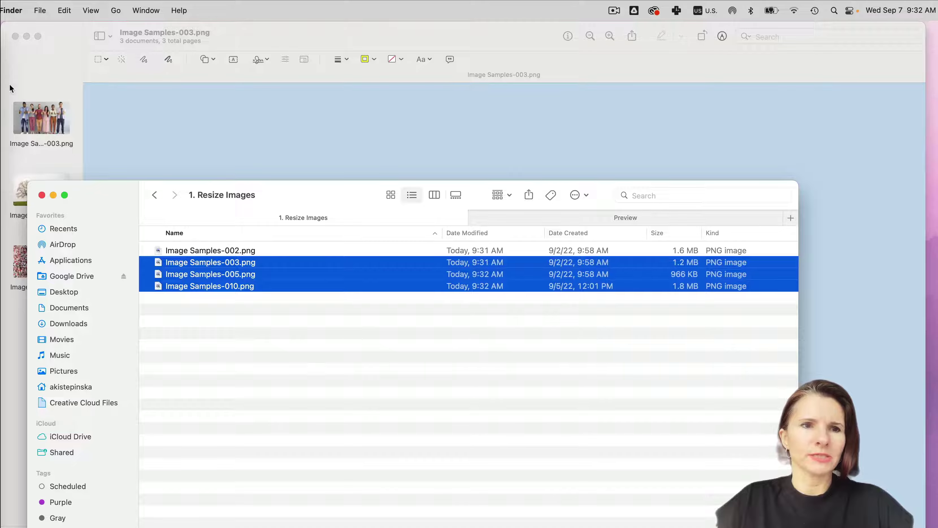
{"action": "left_click", "coordinate": [43, 61]}
{"action": "left_click", "coordinate": [44, 187]}
{"action": "key", "text": "super+s"}
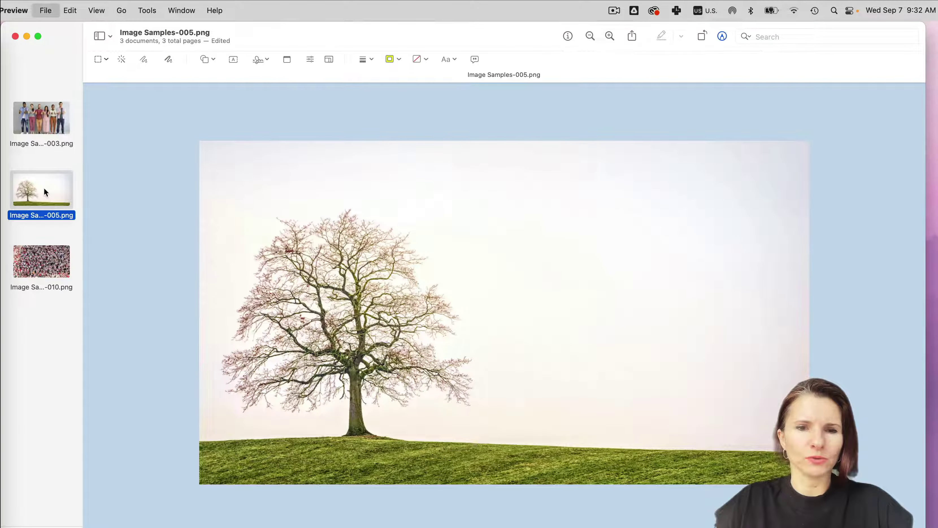
{"action": "left_click", "coordinate": [41, 253]}
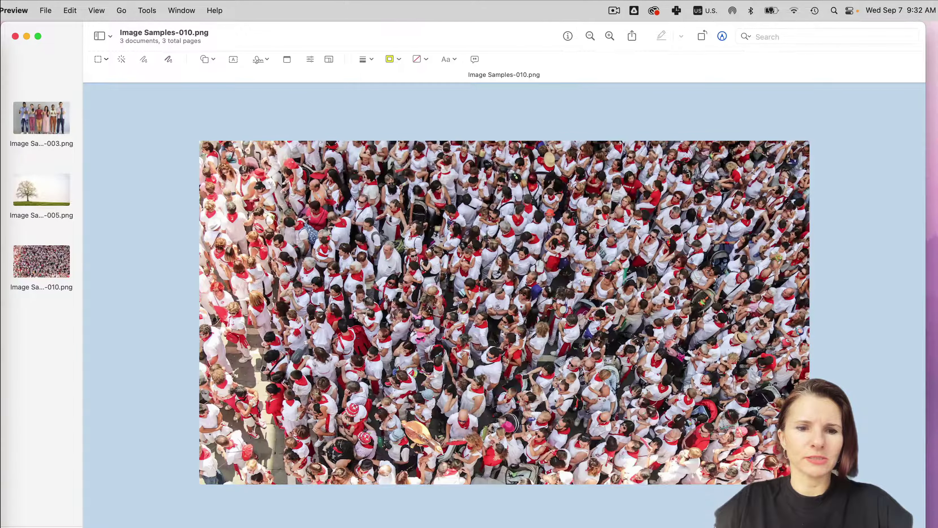
Clear the Finder selection and close the Preview window.
{"action": "key", "text": "super+Tab"}
{"action": "left_click", "coordinate": [540, 370]}
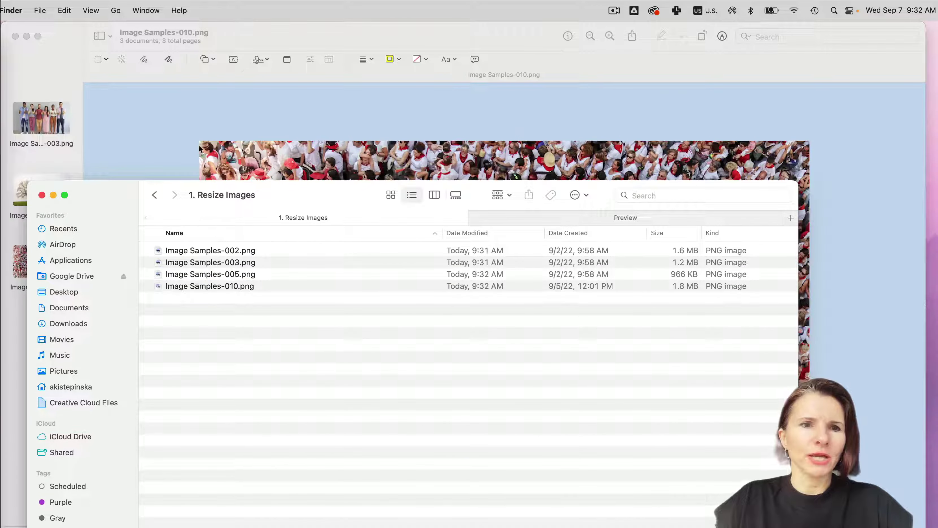
{"action": "left_click", "coordinate": [20, 38]}
{"action": "left_click", "coordinate": [15, 36]}
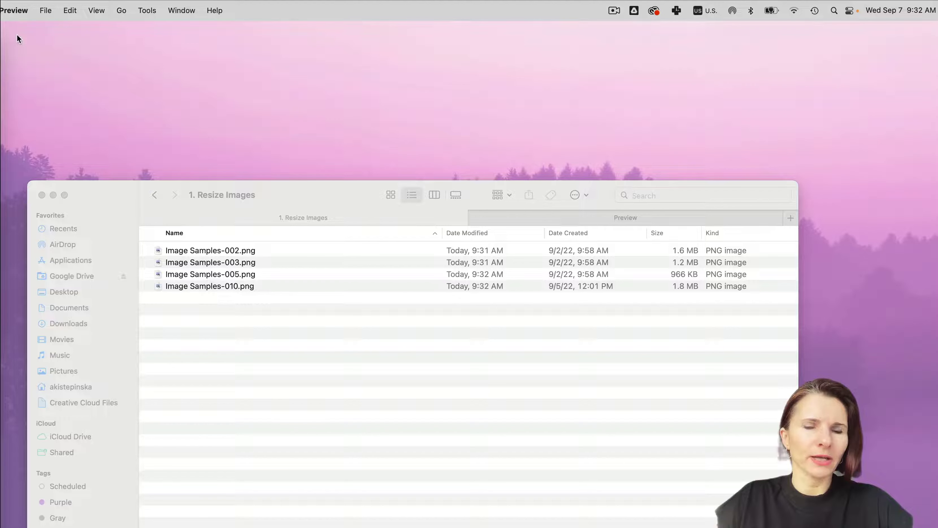
{"action": "left_click", "coordinate": [268, 342]}
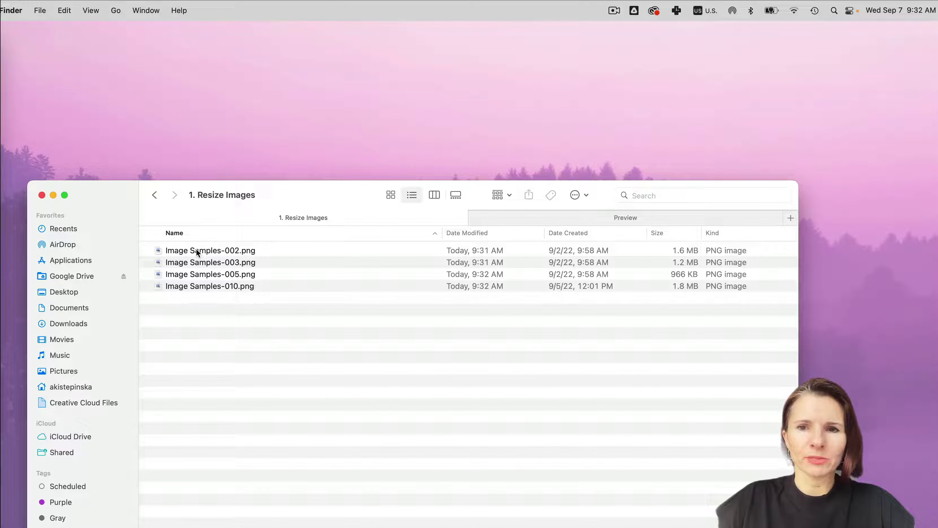
Fit Image Samples-003.png into 320 × 320, giving 320 × 180 pixels, then close it.
{"action": "double_click", "coordinate": [158, 263]}
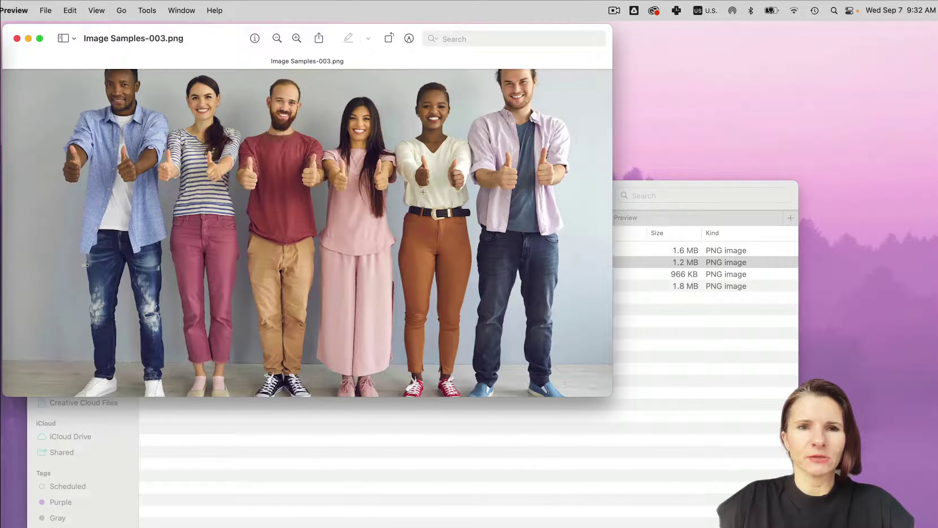
{"action": "left_click", "coordinate": [148, 10]}
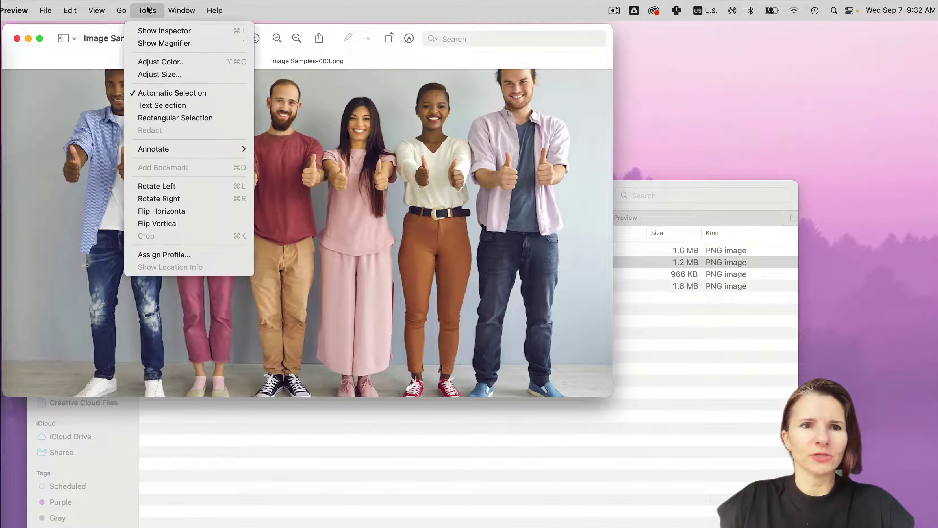
{"action": "left_click", "coordinate": [156, 74]}
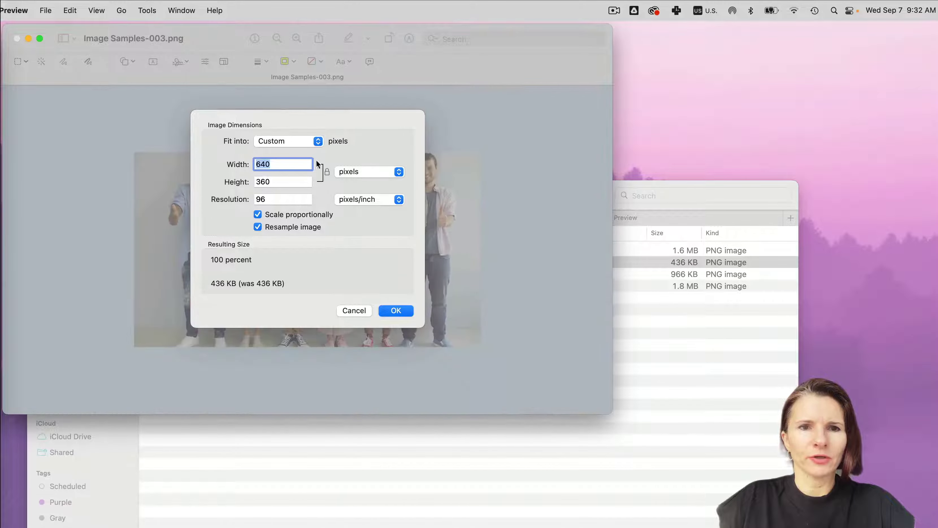
{"action": "left_click", "coordinate": [318, 141]}
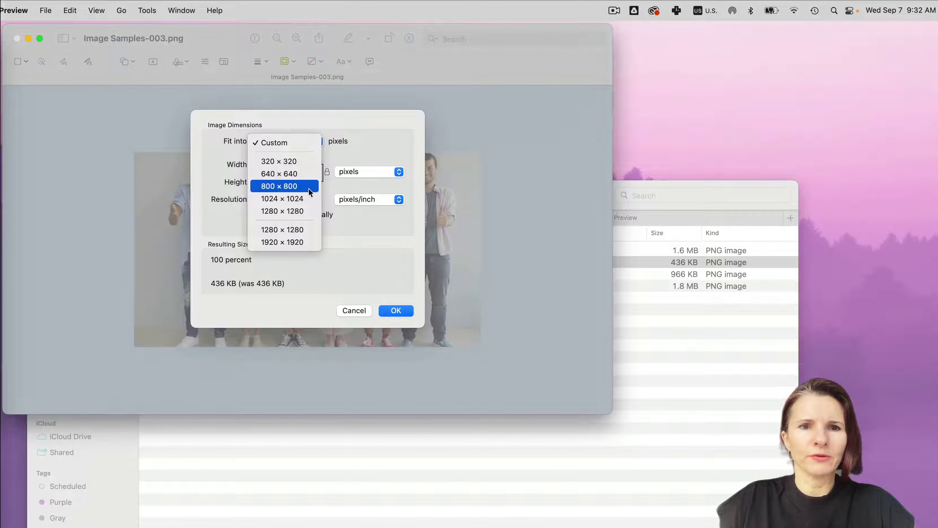
{"action": "left_click", "coordinate": [306, 167]}
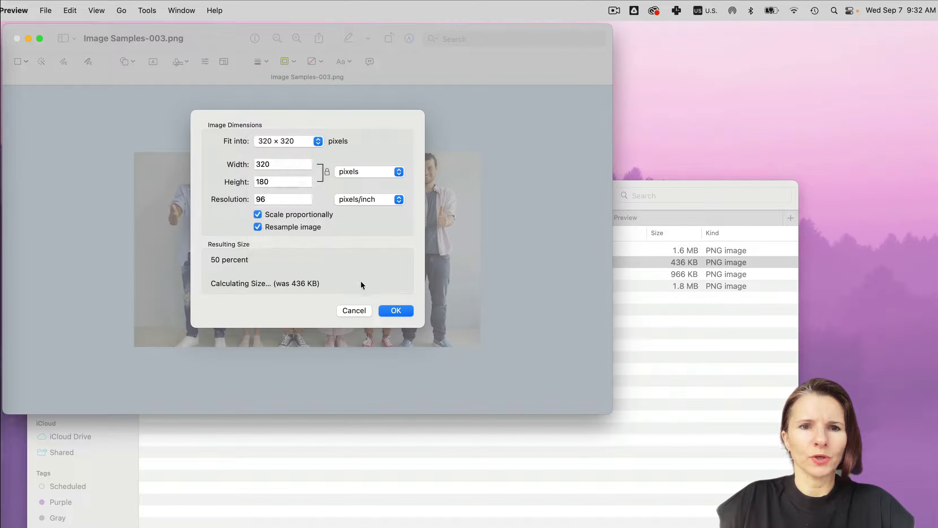
{"action": "left_click", "coordinate": [395, 312]}
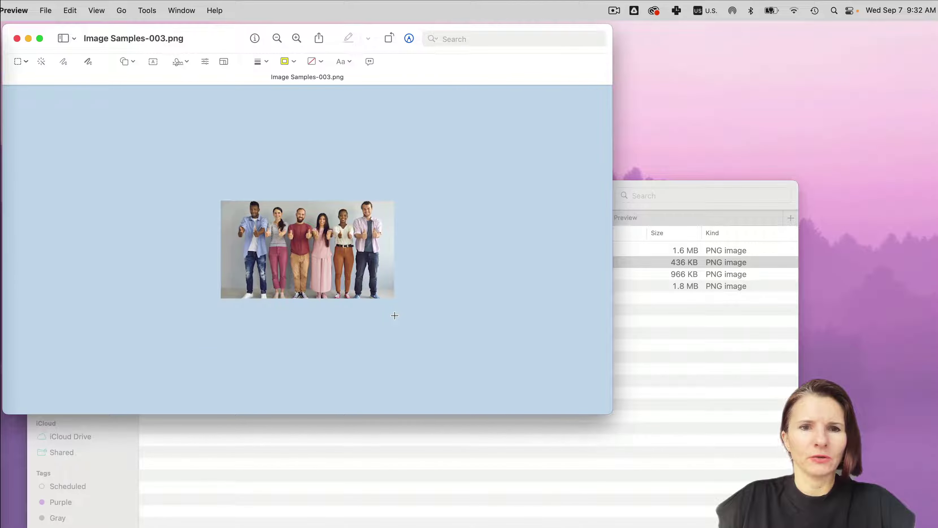
{"action": "left_click", "coordinate": [17, 38]}
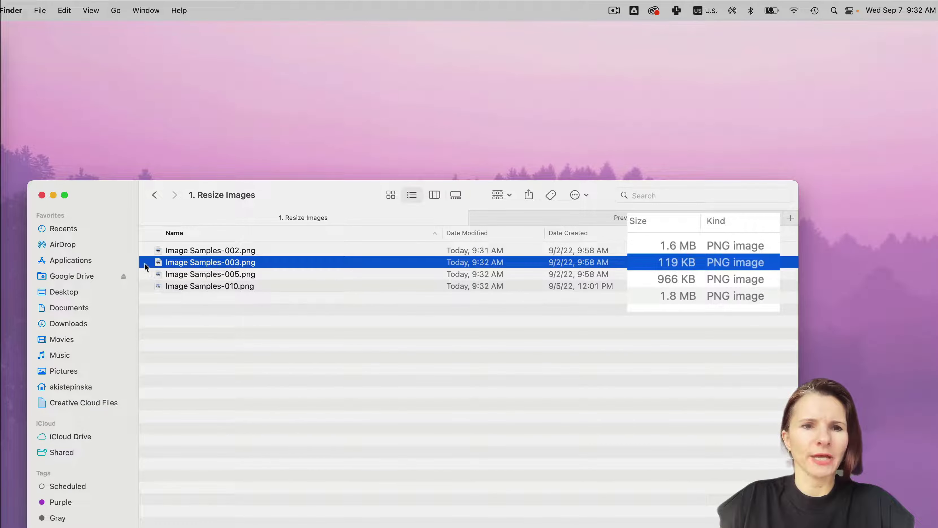
Reopen Image Samples-003.png and upscale it with the 1280 × 1280 fit size to 1280 × 720 px.
{"action": "double_click", "coordinate": [159, 263]}
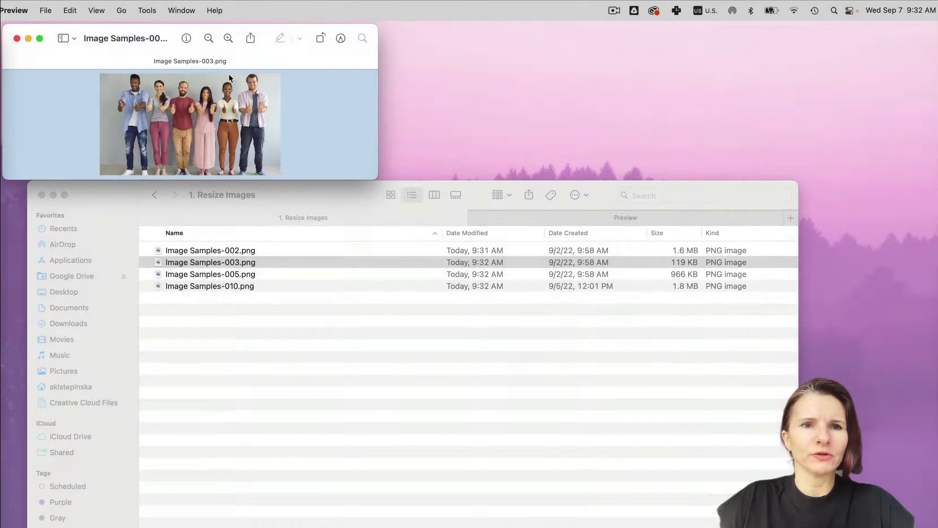
{"action": "left_click", "coordinate": [159, 11]}
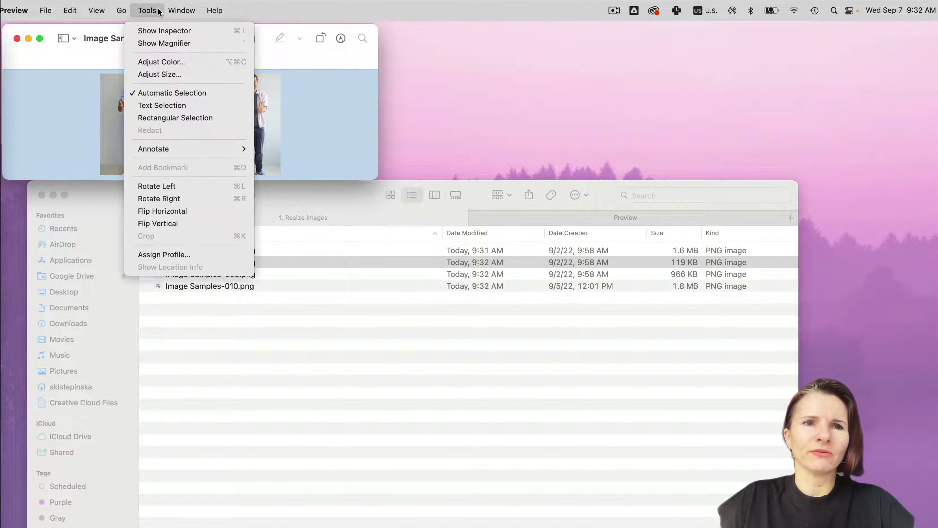
{"action": "left_click", "coordinate": [160, 75]}
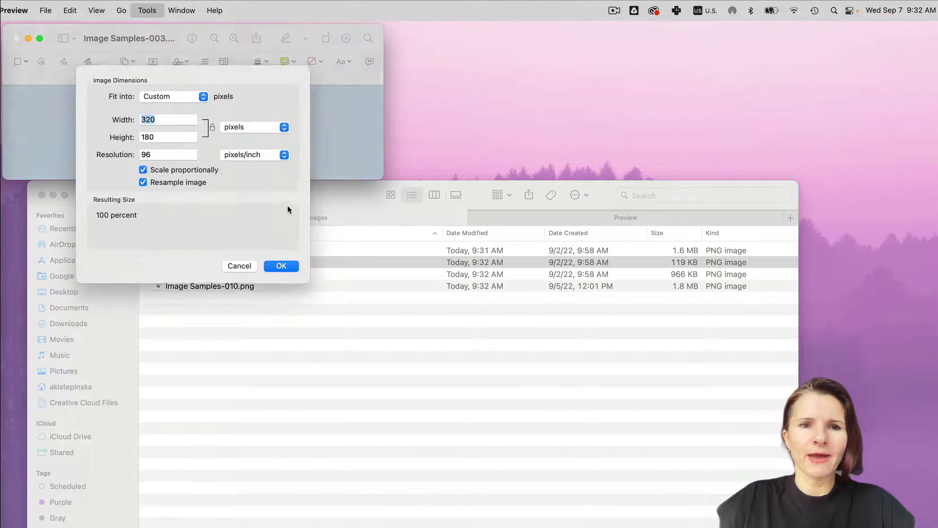
{"action": "left_click", "coordinate": [207, 100]}
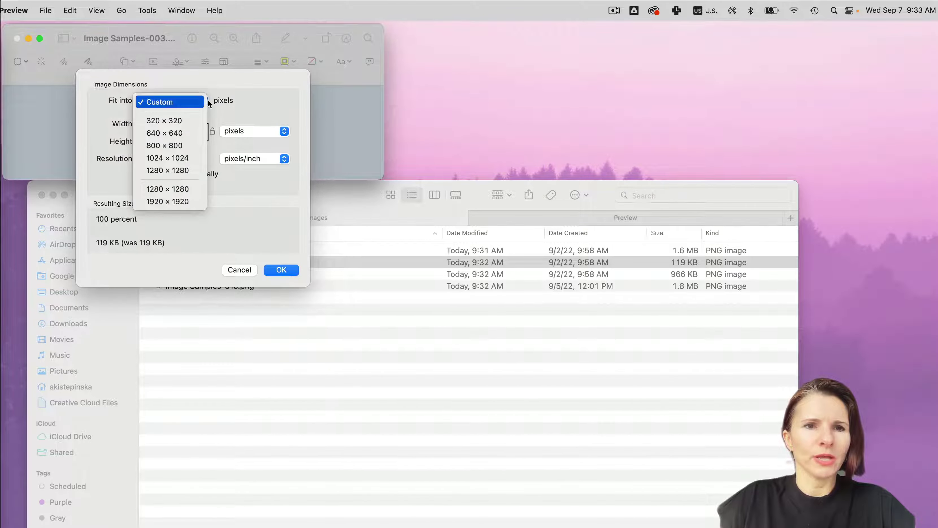
{"action": "left_click", "coordinate": [196, 186]}
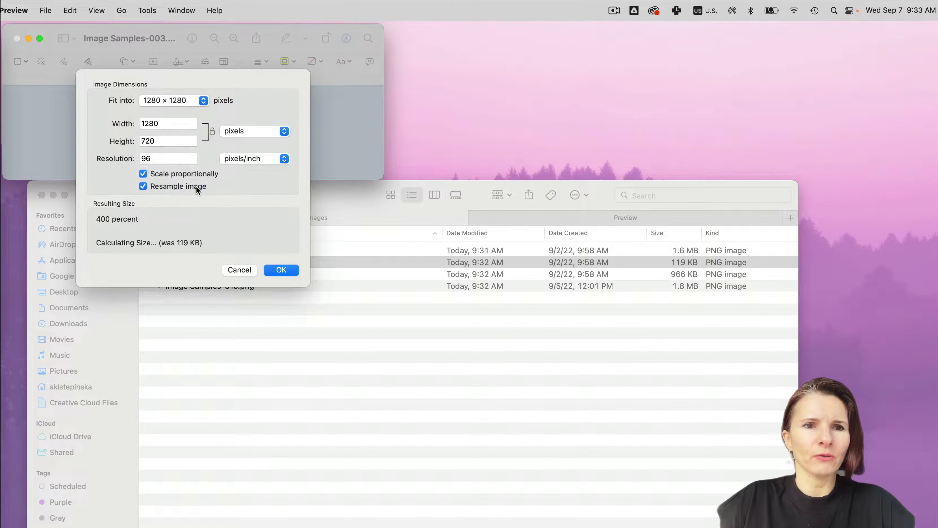
{"action": "left_click", "coordinate": [283, 268]}
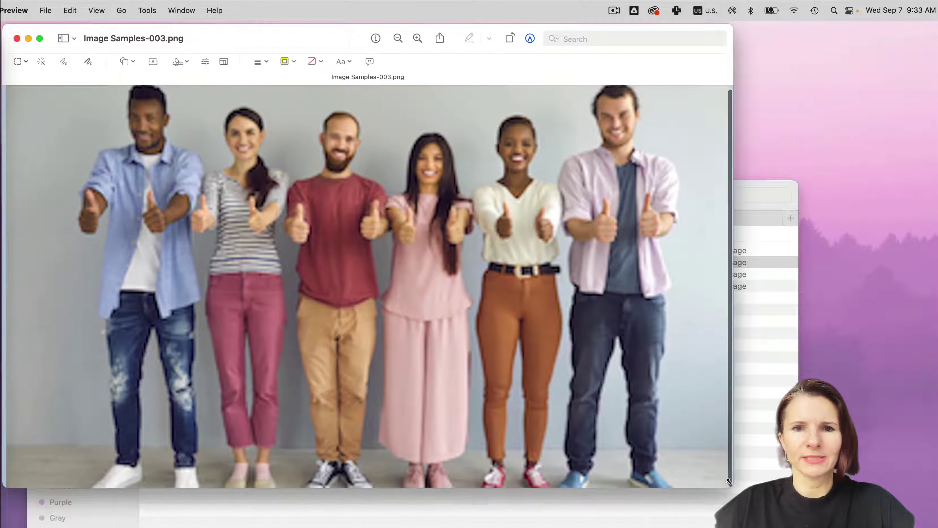